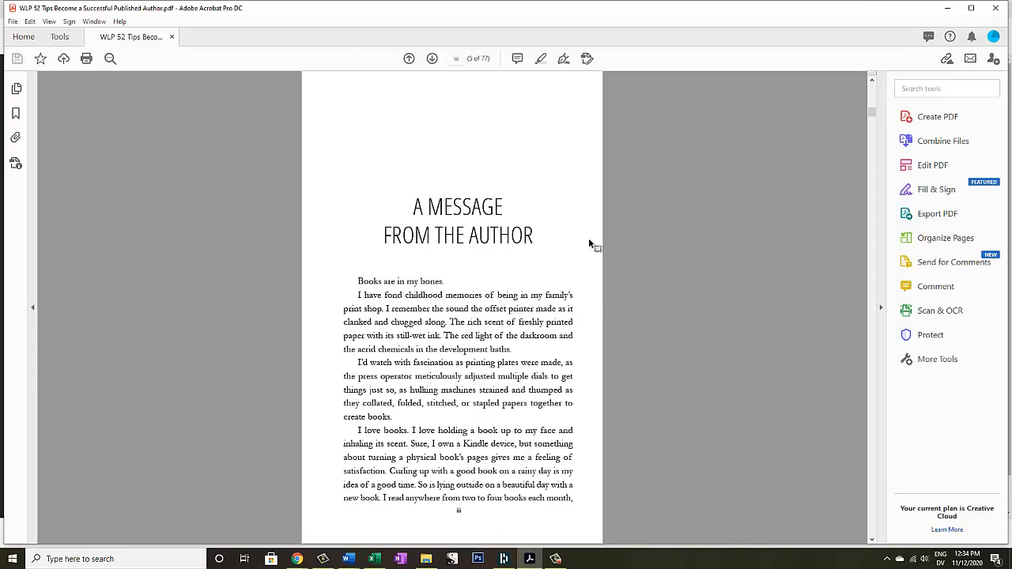
- Add a sticky note beside the page title reading "Please make this title closer to the top of the page"
click(516, 59)
click(550, 191)
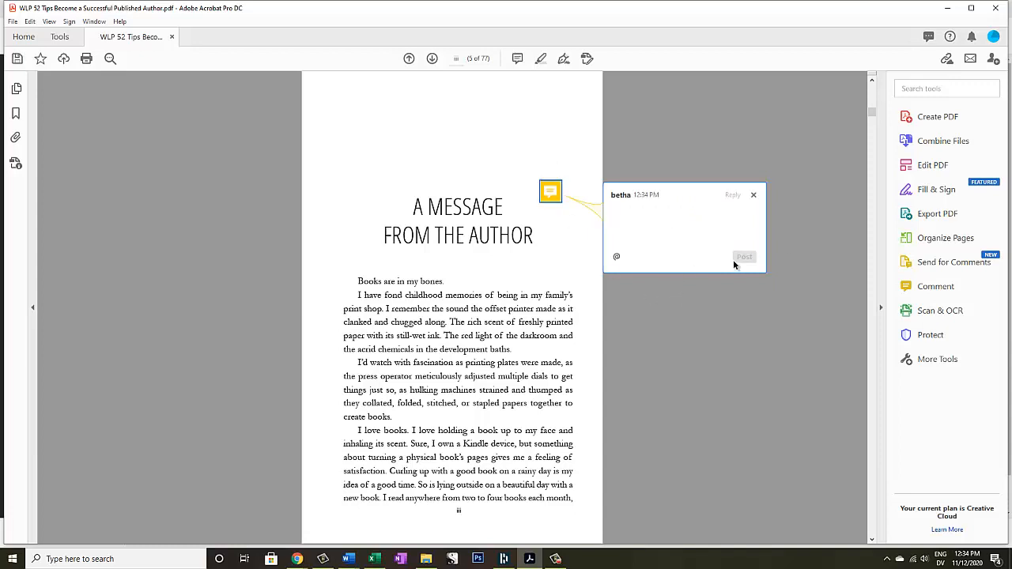
text(Please make this title closer to the top of the page)
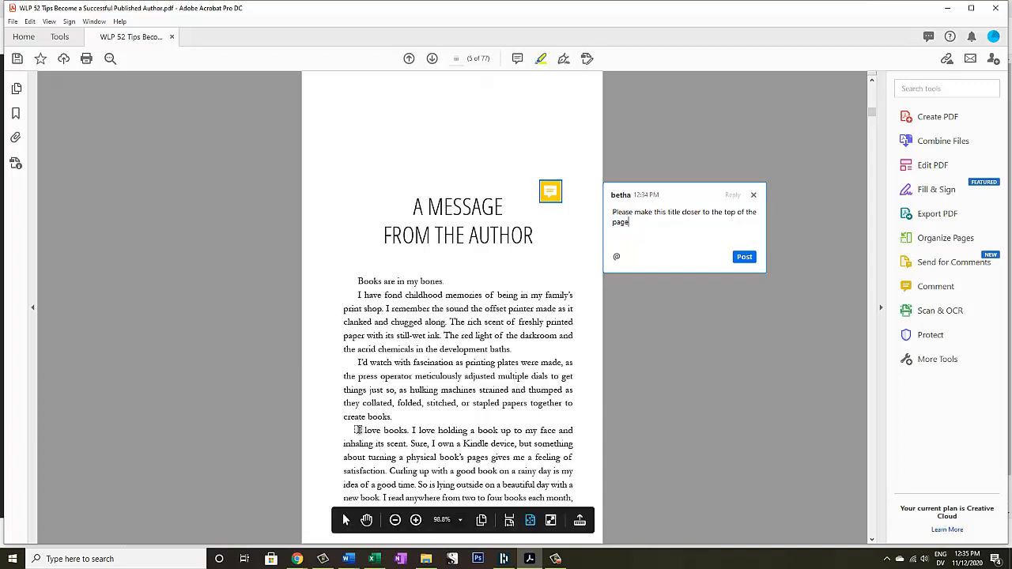
- Highlight "I love books." and attach a note reading "Replace with: I am in love with books"
drag(358, 430, 412, 430)
click(407, 433)
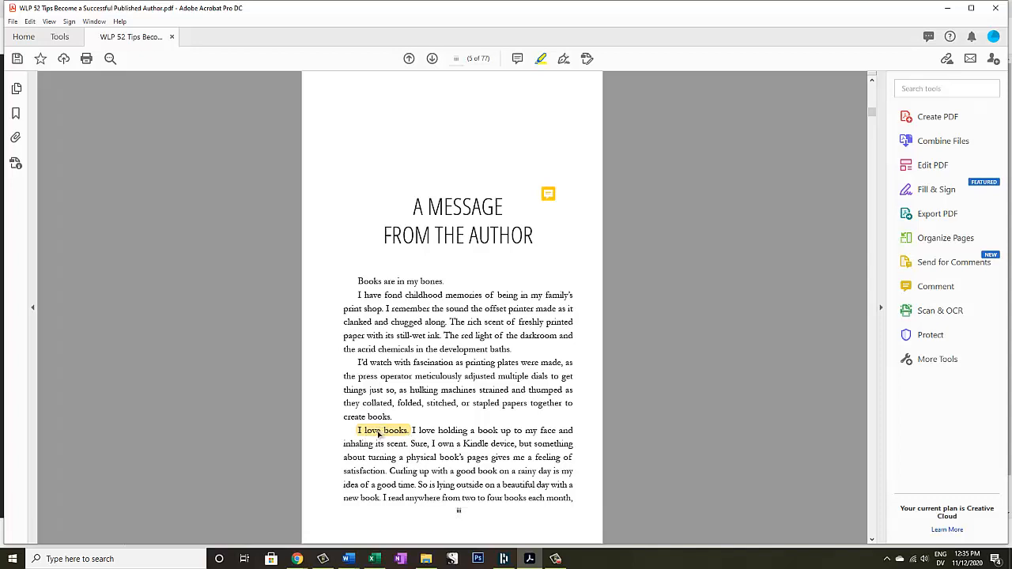
click(381, 432)
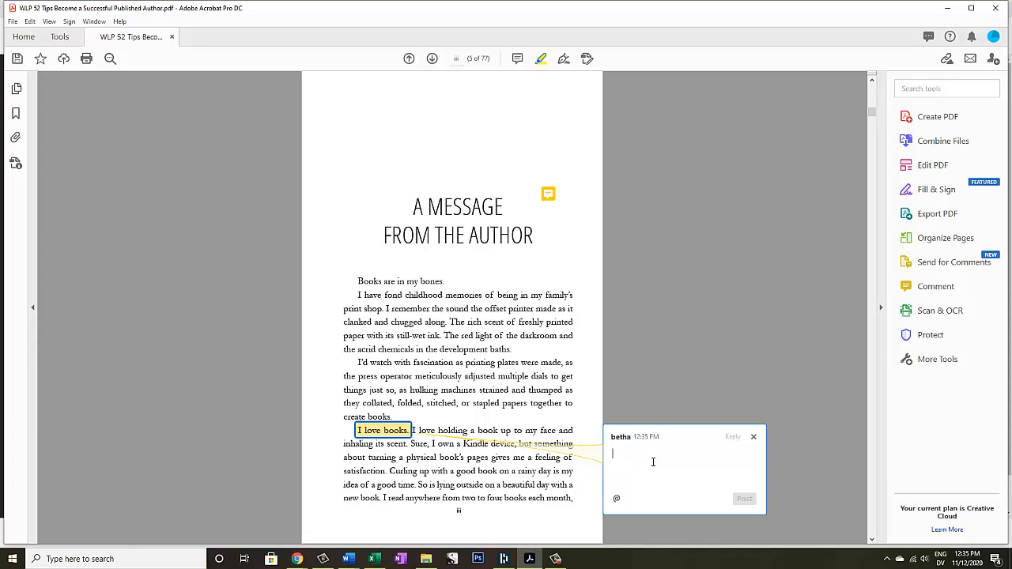
text(D)
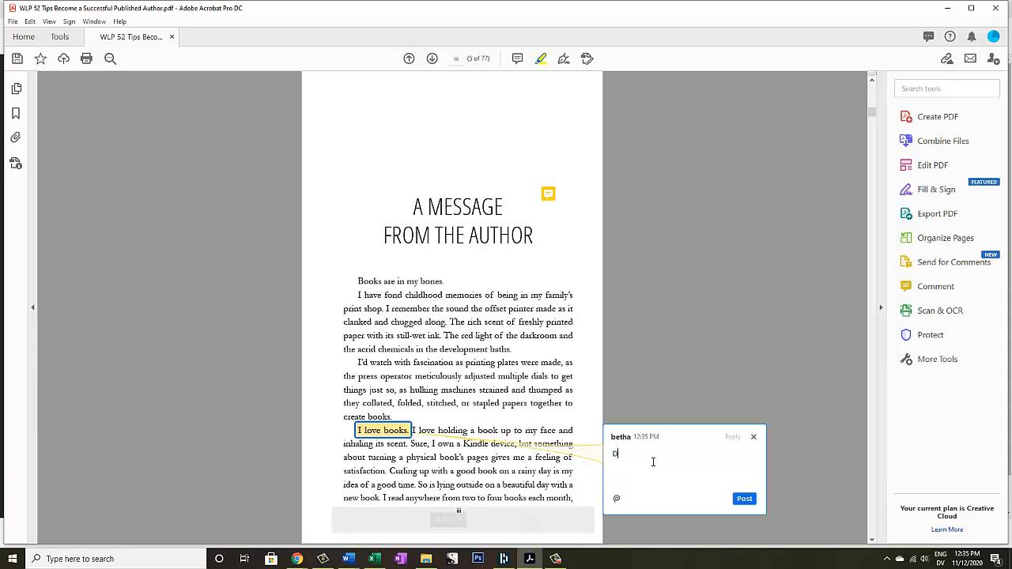
text(elete)
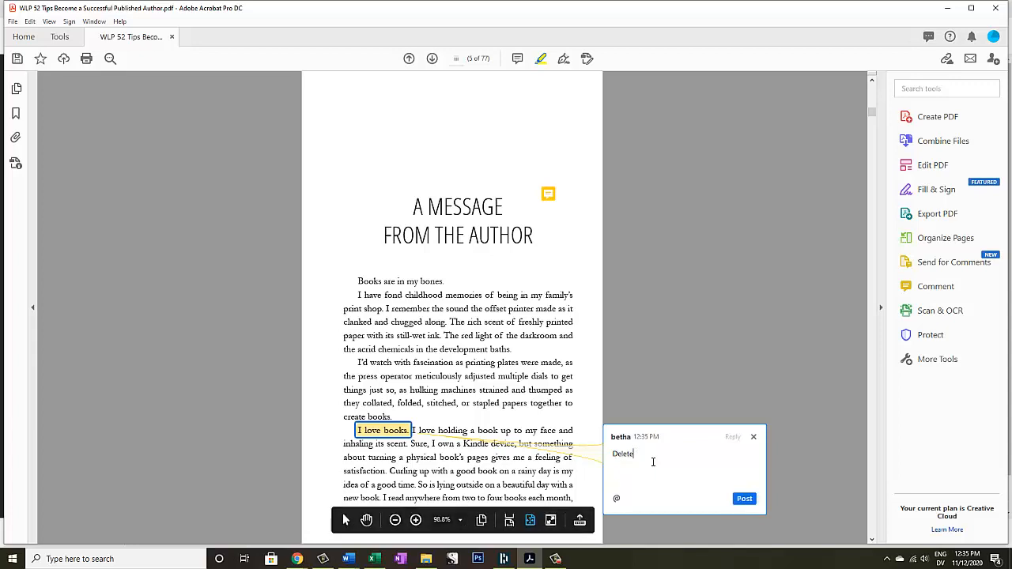
key(BackSpace)
key(BackSpace)
key(BackSpace)
key(BackSpace)
key(BackSpace)
key(BackSpace)
text(Replace wit)
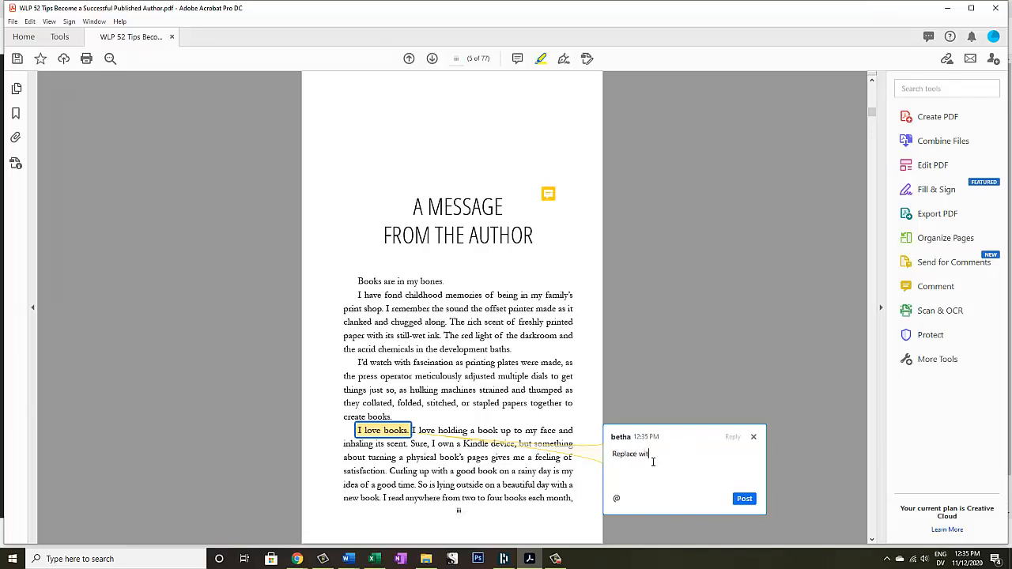
text(h: I am in love with books)
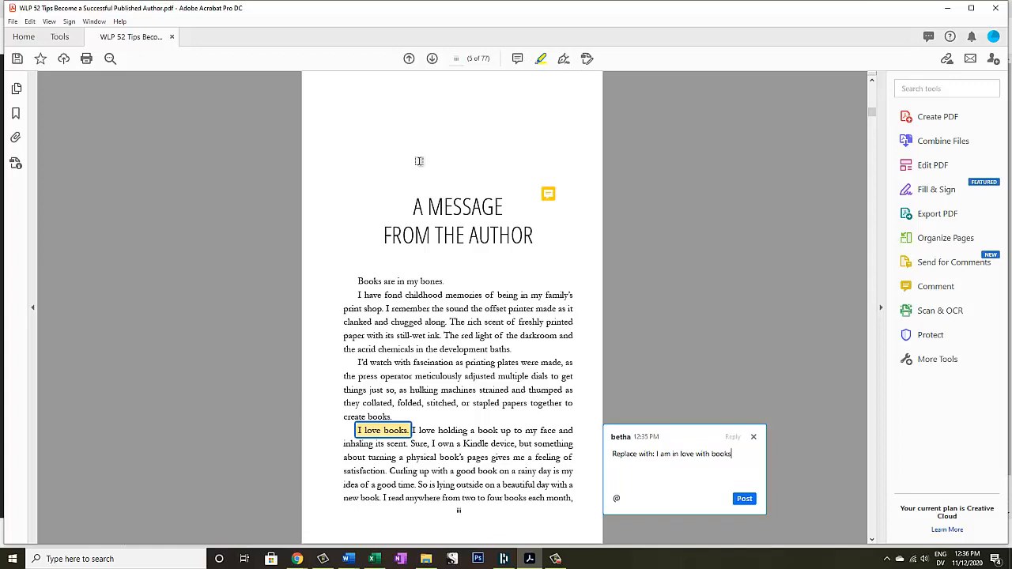
- Open the comment list and jump from it to the title note and the "Replace with" comment
click(938, 289)
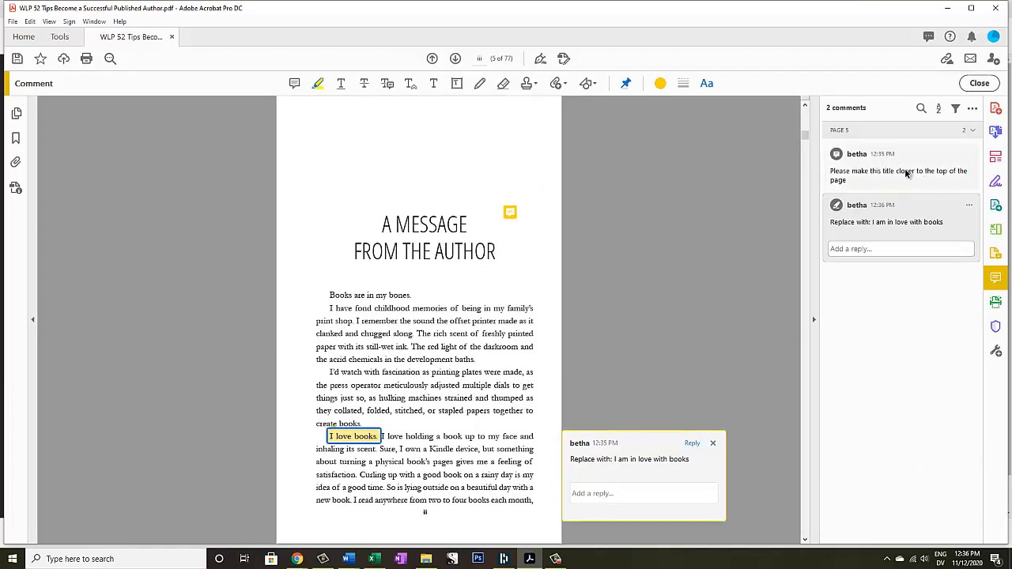
click(907, 173)
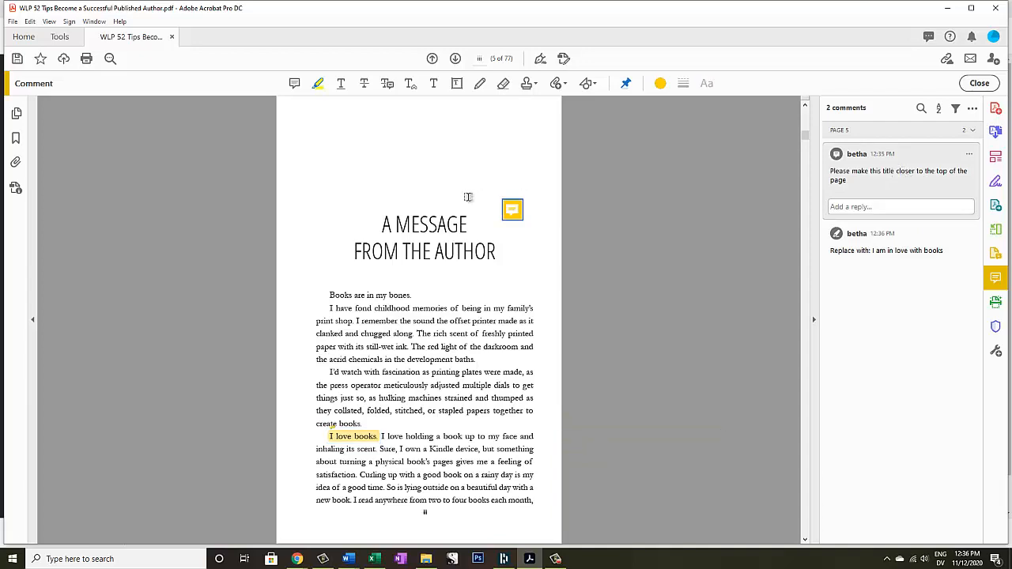
mouse_move(511, 212)
scroll(487, 303, down, 3)
scroll(487, 303, down, 6)
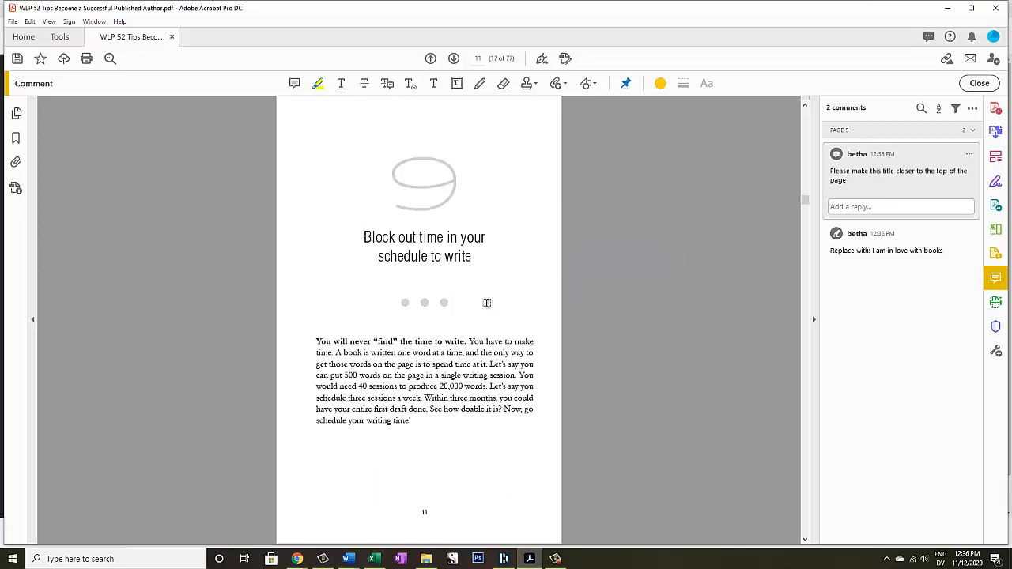
scroll(487, 302, down, 9)
scroll(487, 303, down, 9)
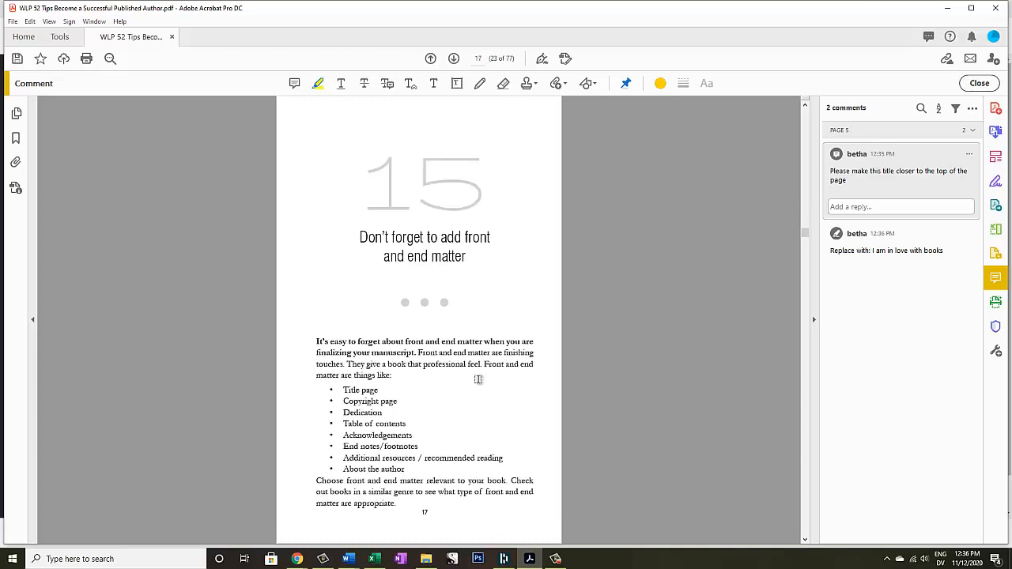
click(868, 250)
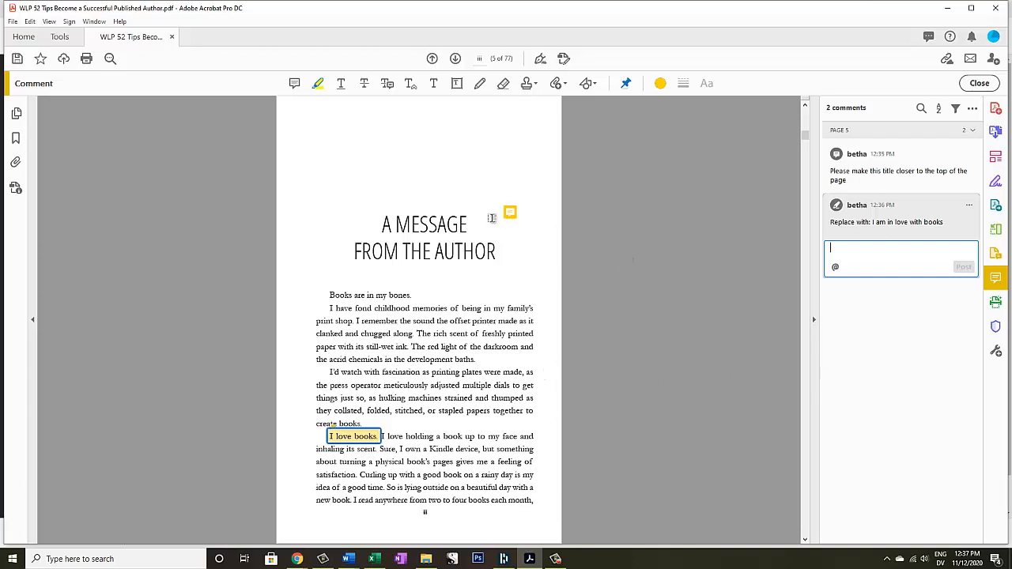
scroll(491, 218, down, 2)
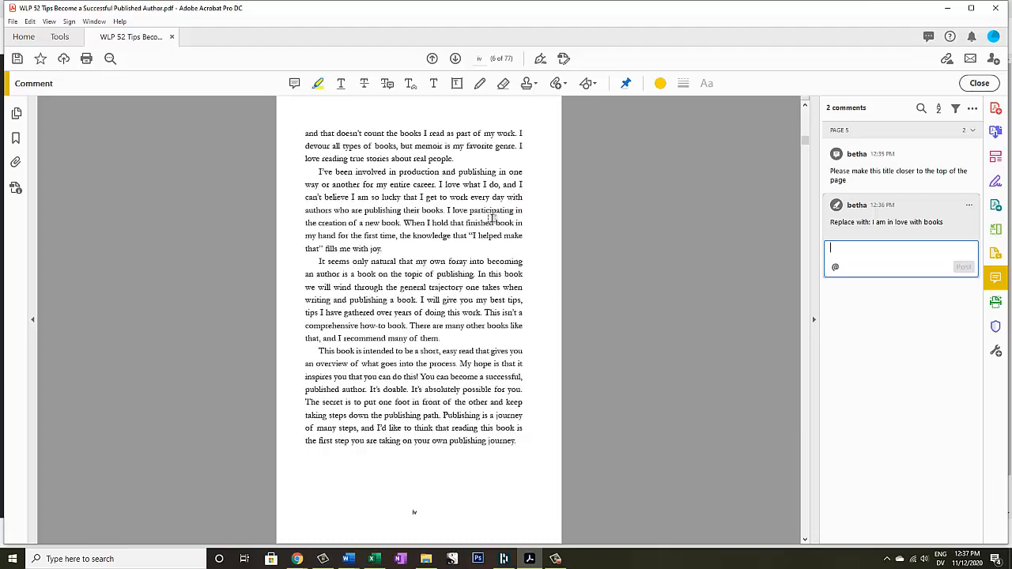
scroll(491, 218, down, 4)
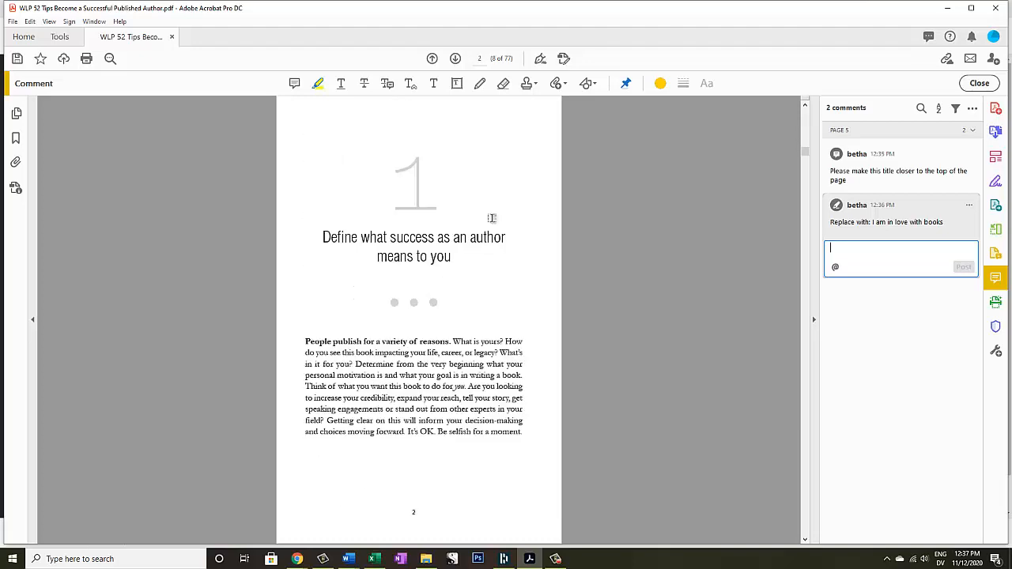
scroll(491, 218, down, 2)
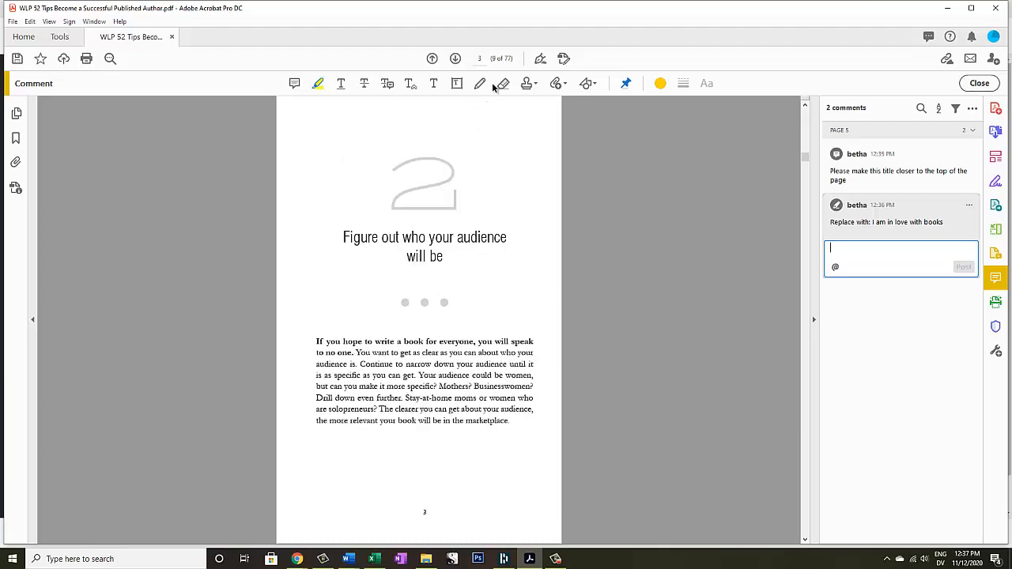
click(294, 83)
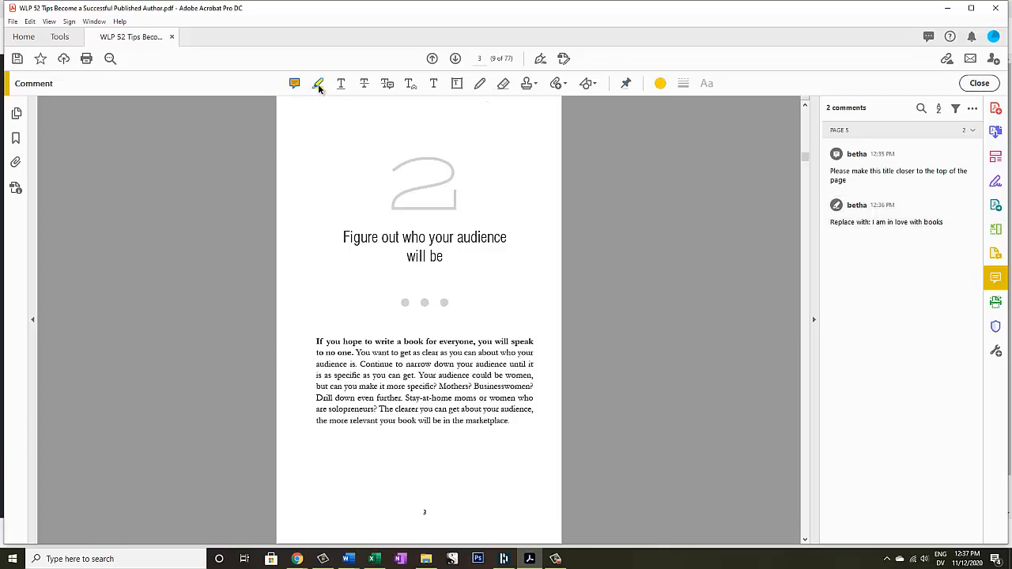
click(319, 84)
- Post the reply "Actually, leave as is." to the "Replace with: I am in love with books" comment
click(873, 225)
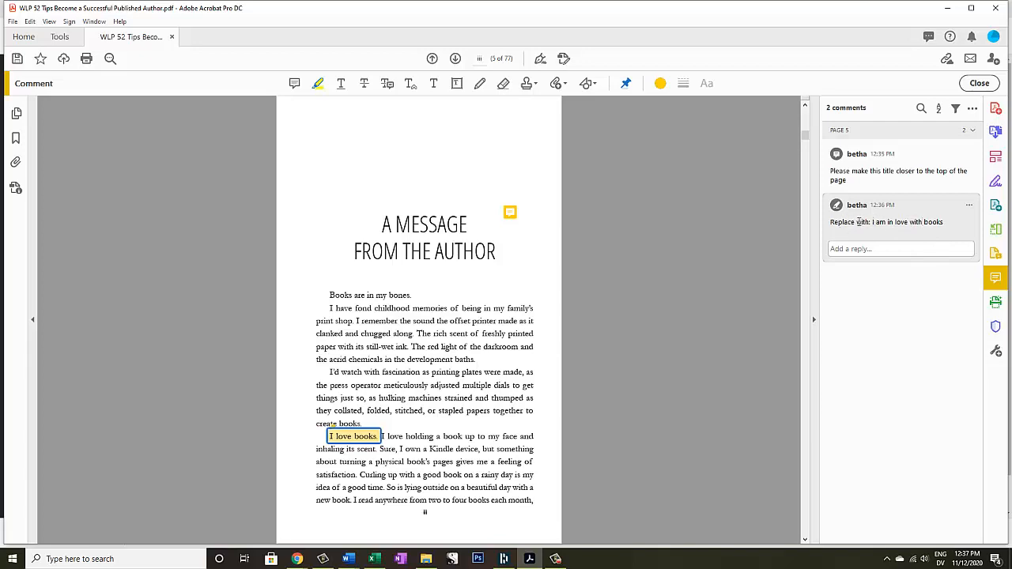
click(922, 225)
click(864, 249)
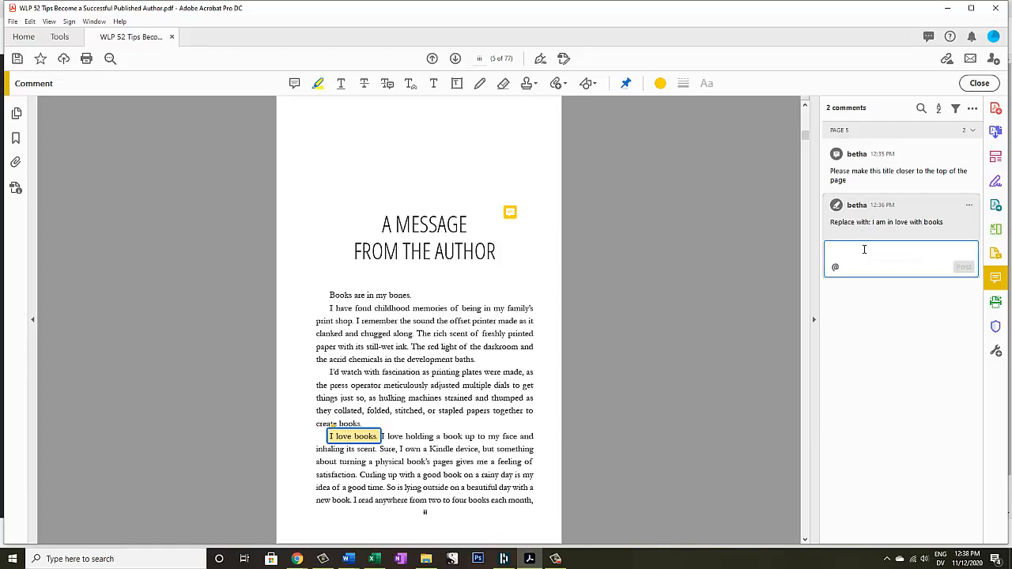
text(agreed.)
key(BackSpace)
key(BackSpace)
key(BackSpace)
key(BackSpace)
key(BackSpace)
key(BackSpace)
key(BackSpace)
text(Actually, leave as i)
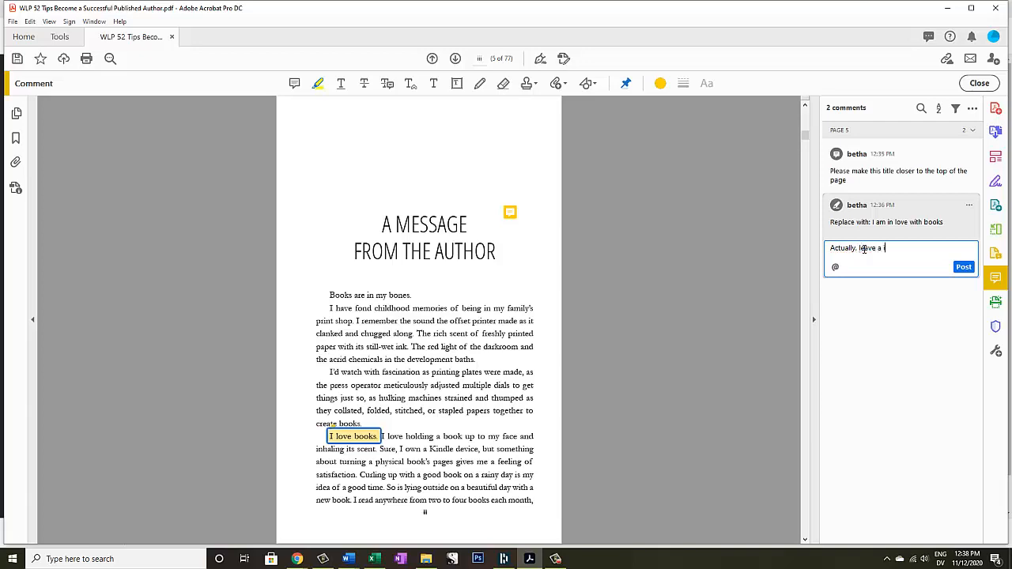
text(s.)
click(964, 267)
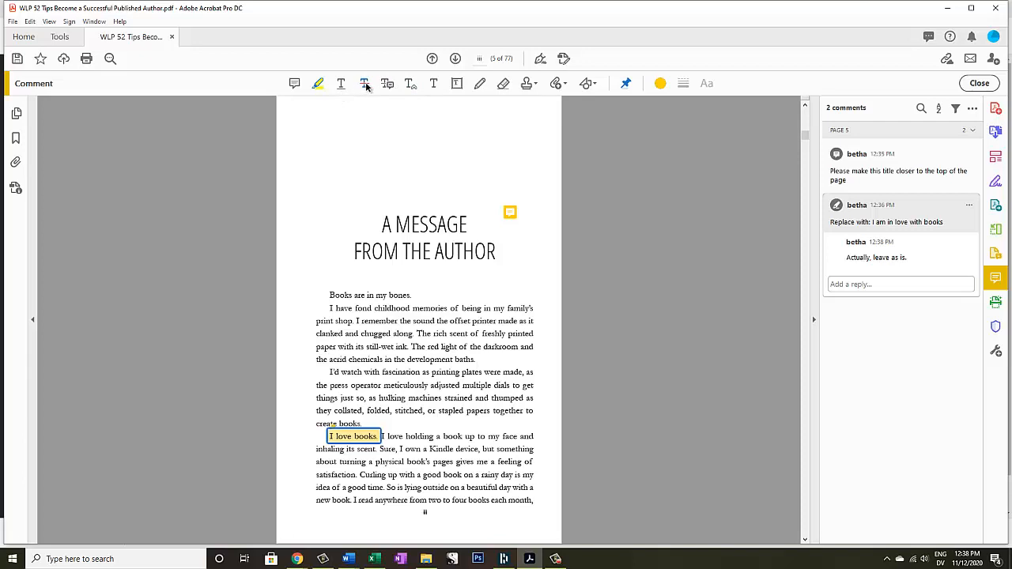
- Try to mark page iv's closing sentences, from "The secret is" onward, for replacement with "I can put in a whole new paragraph"
click(366, 82)
click(386, 85)
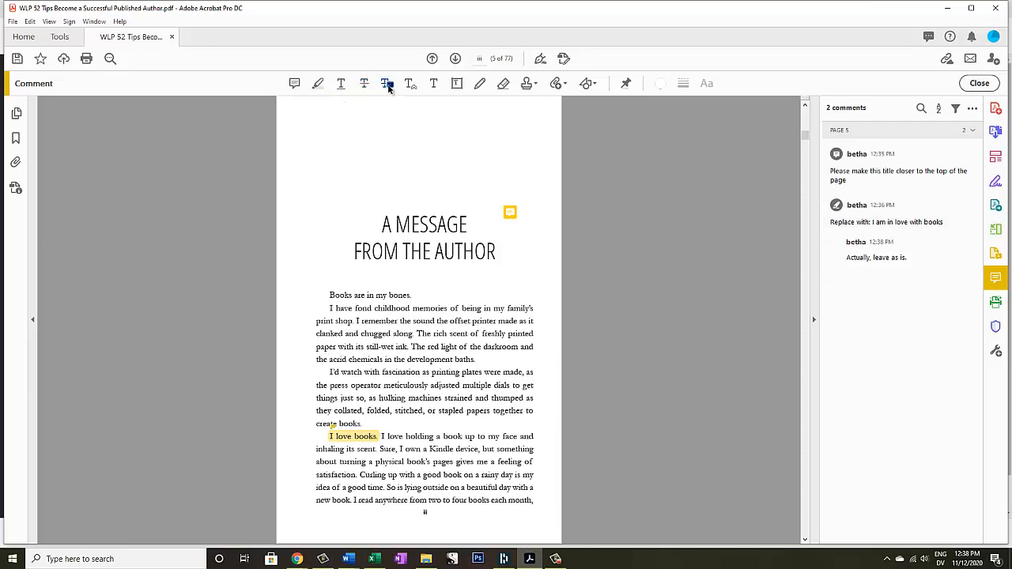
scroll(418, 249, down, 2)
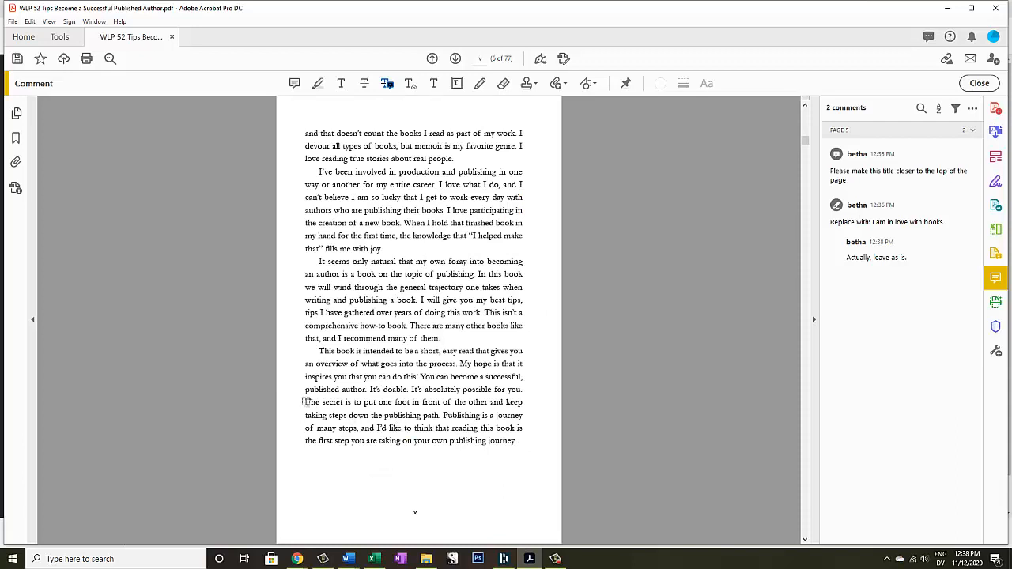
drag(305, 402, 518, 443)
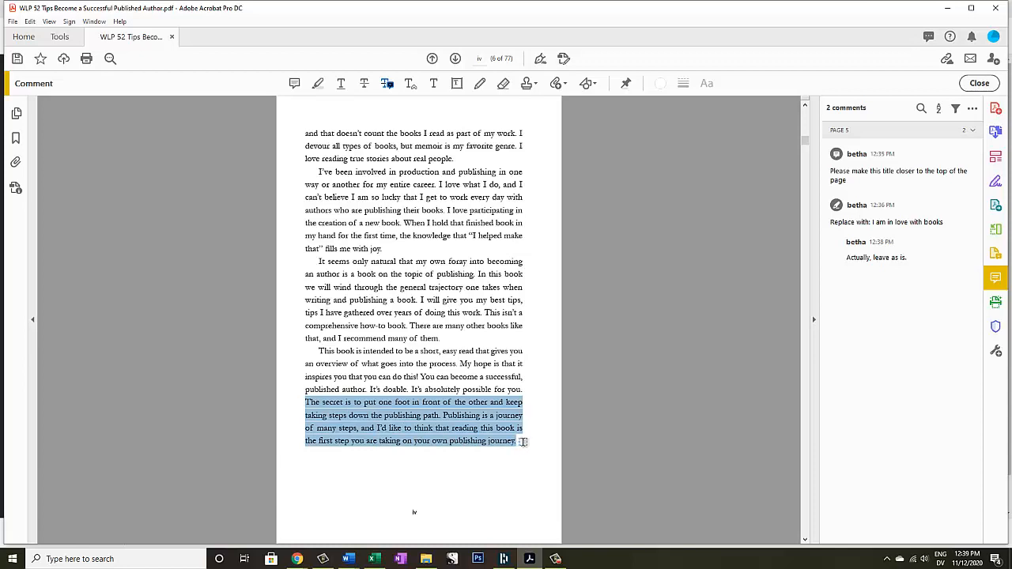
drag(523, 442, 521, 443)
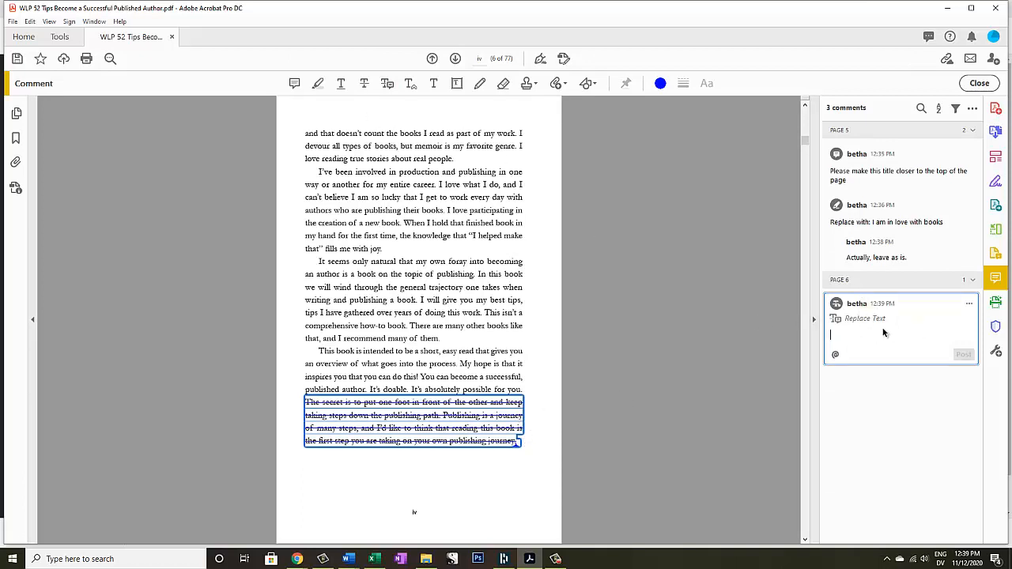
text(I can put in a whole new paragraph)
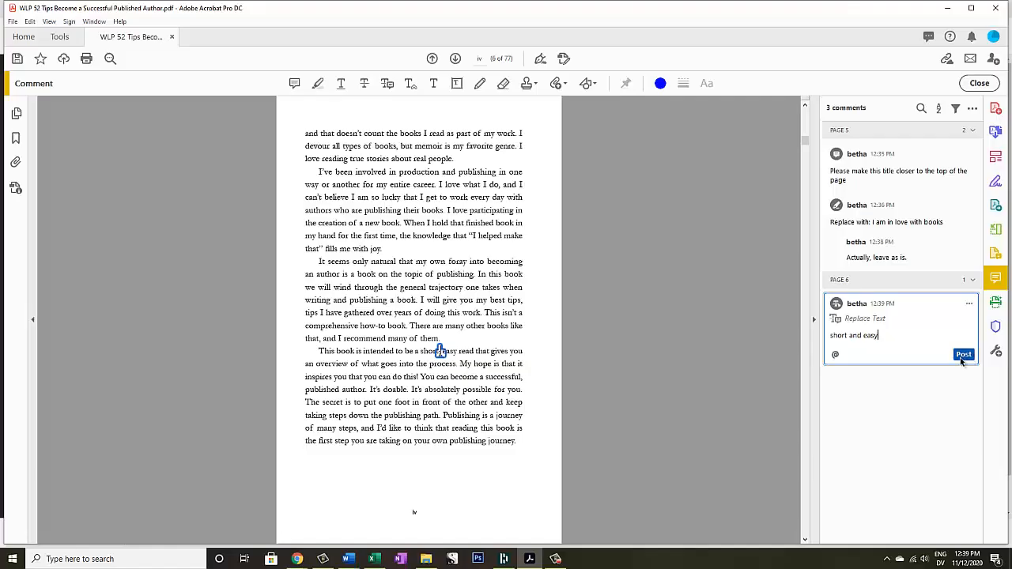
- Post the replacement text "short and easy" for the "short, easy" wording in page iv's last paragraph
click(963, 353)
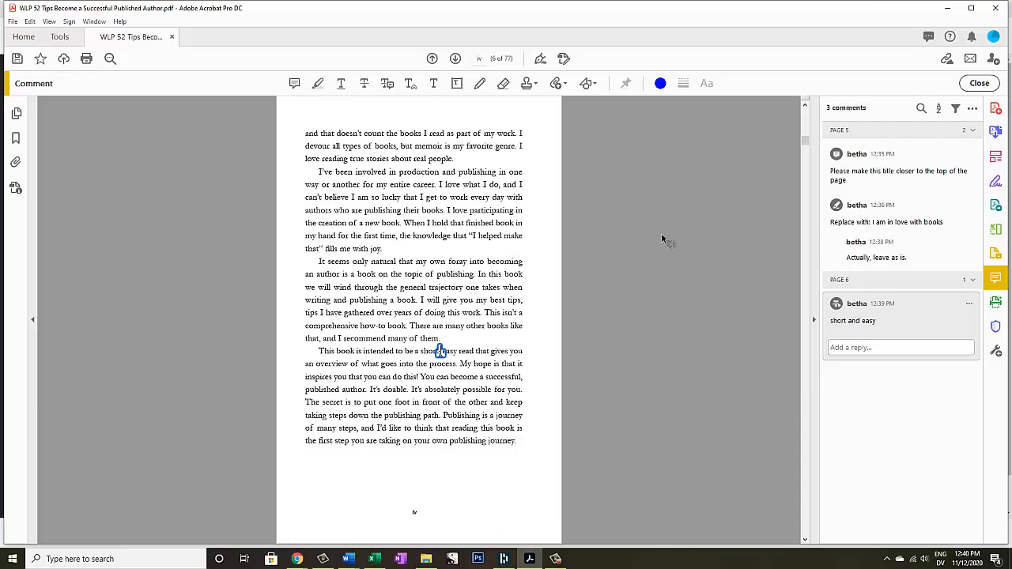
- Review the title note, the "I love books." highlight comment and the "short and easy" replacement from the comment list
click(996, 279)
click(882, 166)
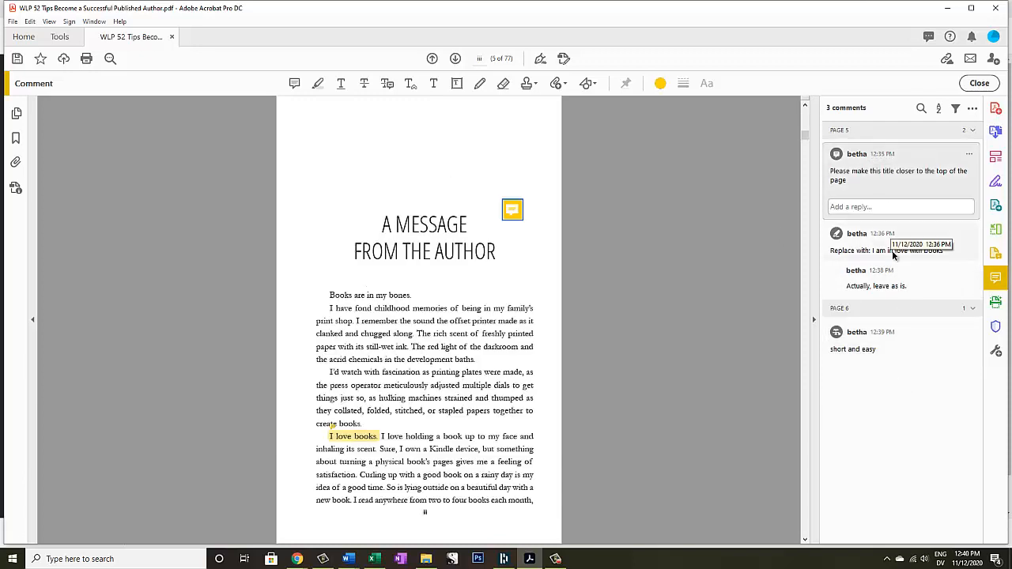
click(887, 250)
click(855, 334)
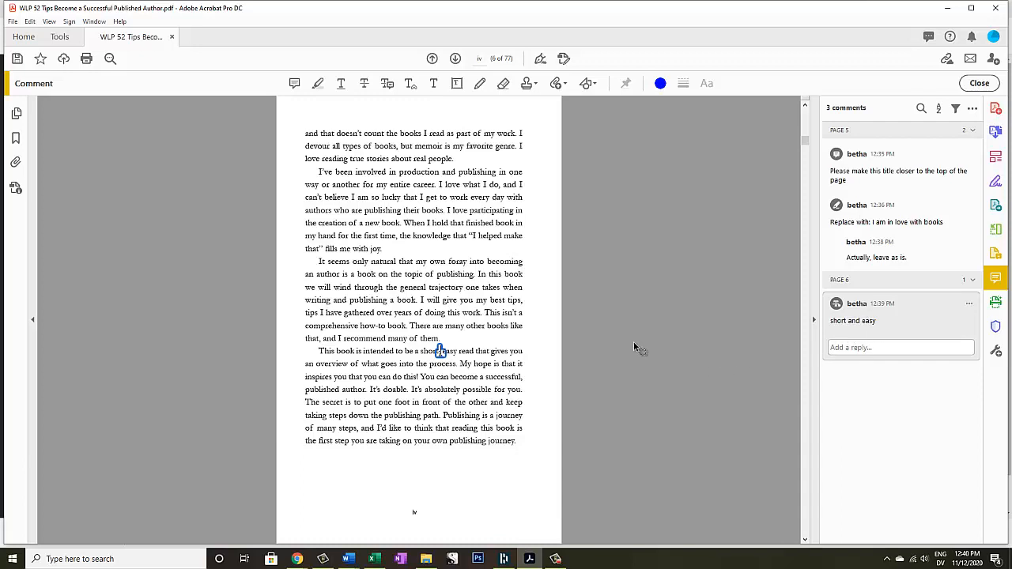
scroll(652, 337, down, 3)
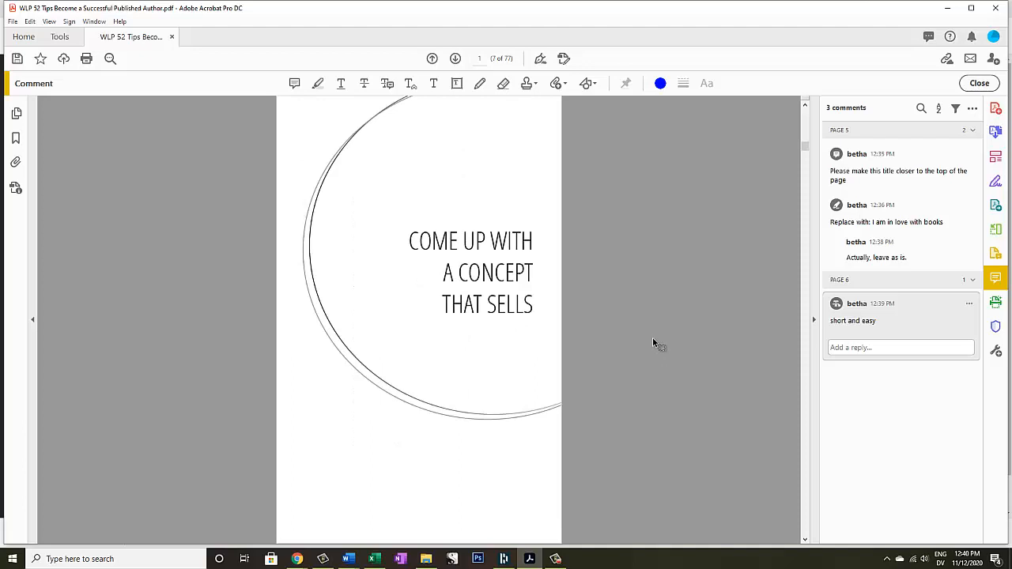
scroll(652, 337, down, 3)
scroll(652, 336, down, 3)
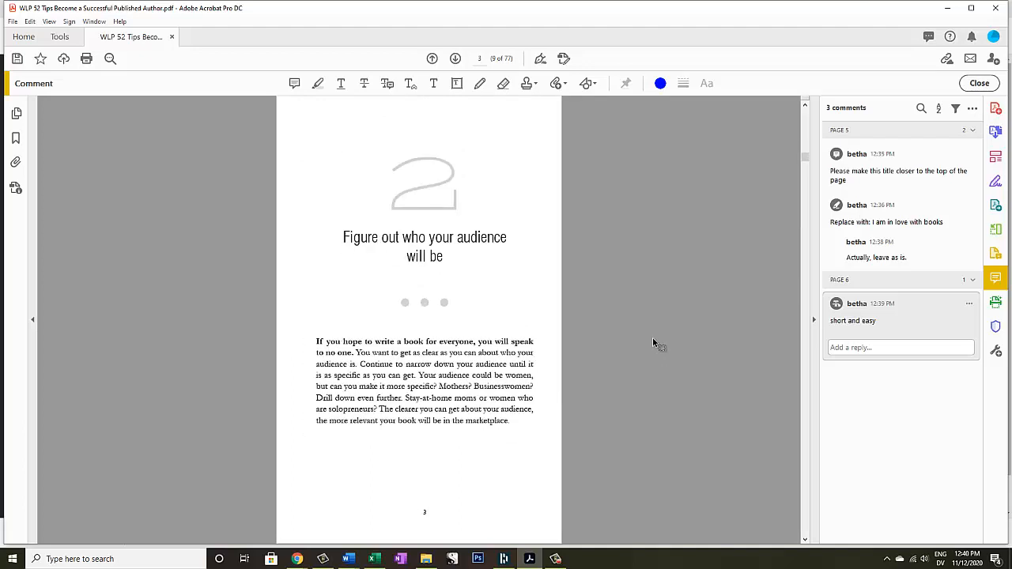
scroll(652, 343, down, 3)
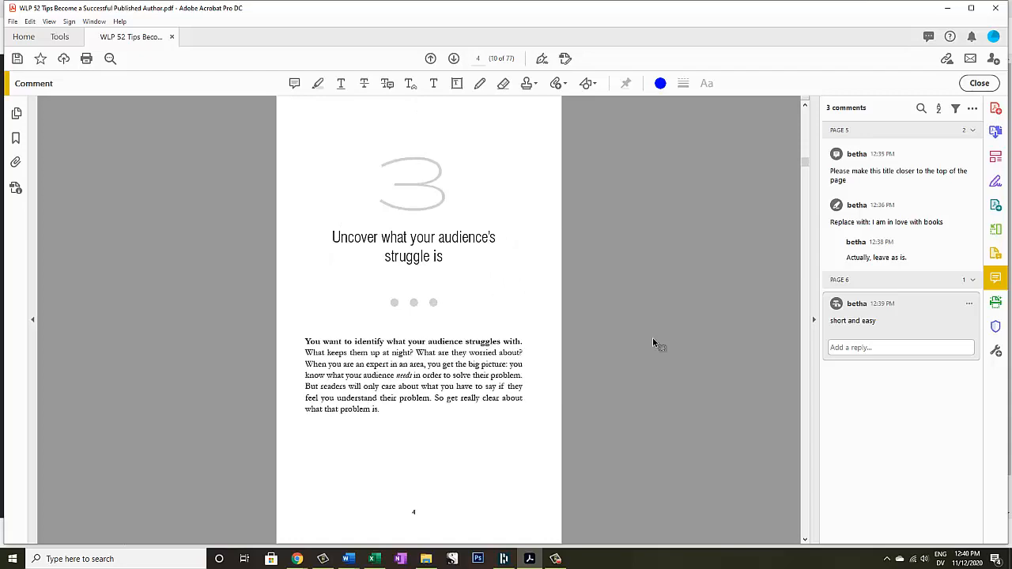